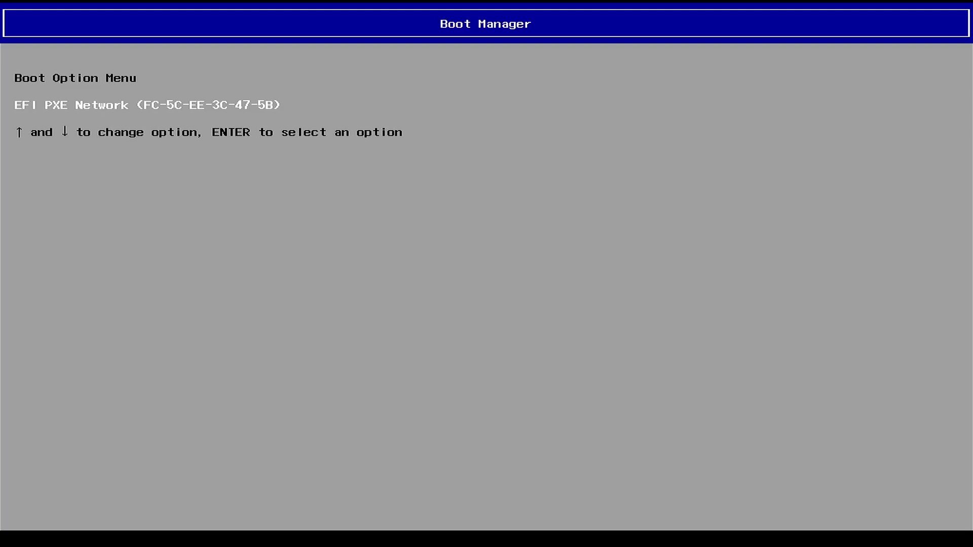
- Choose EFI PXE Network in the Boot Option Menu so booting continues into Windows
key("Return")
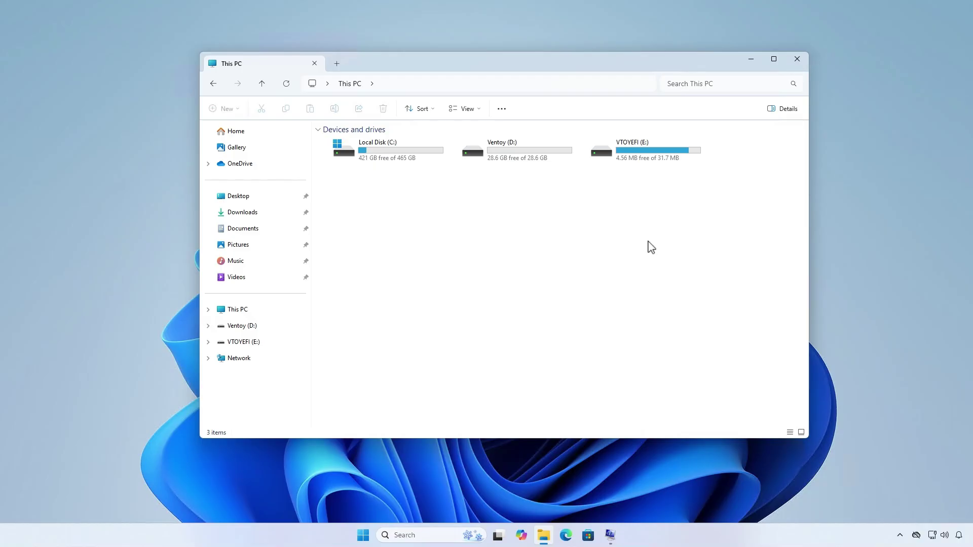
- Open Disk Management and view the Volumes details of Disk 1, the SanDisk USB drive
left_click(751, 59)
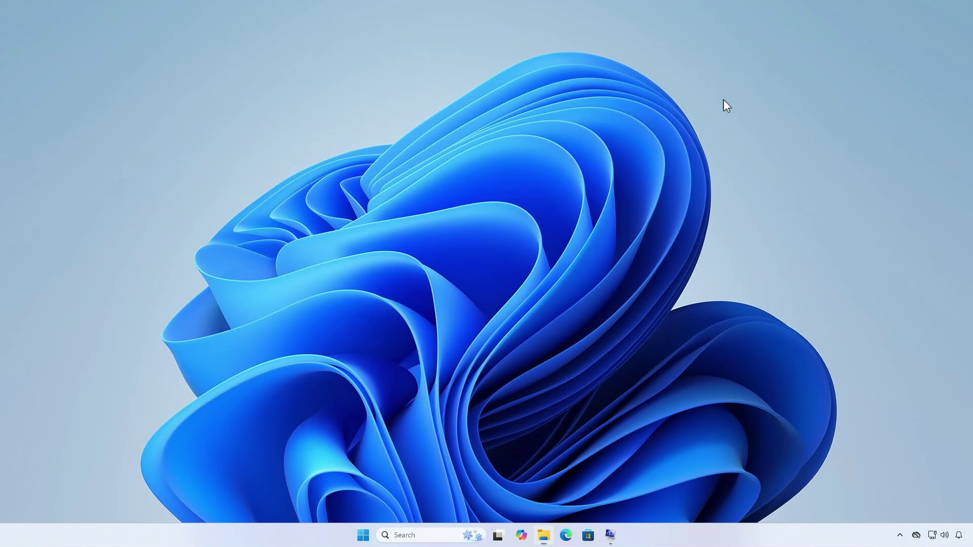
right_click(364, 535)
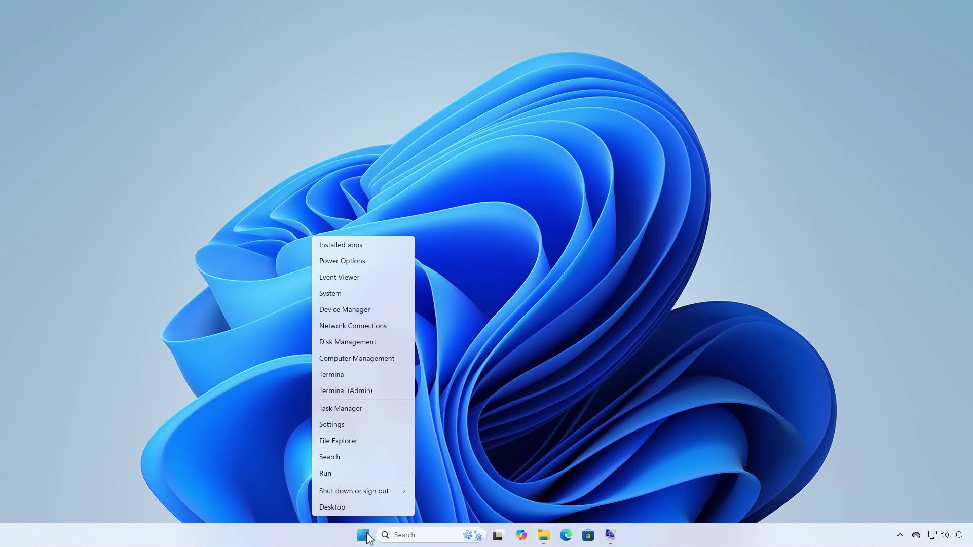
left_click(376, 342)
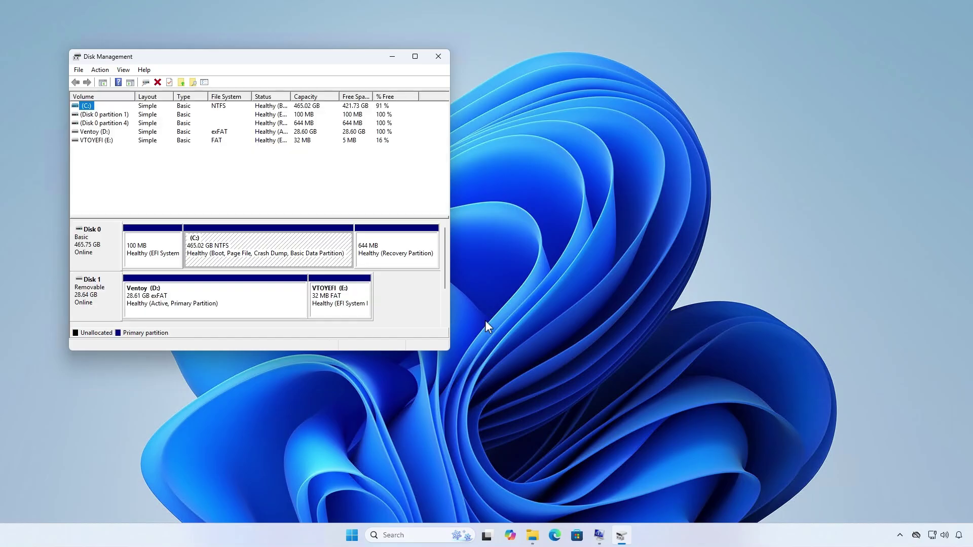
right_click(94, 299)
left_click(134, 335)
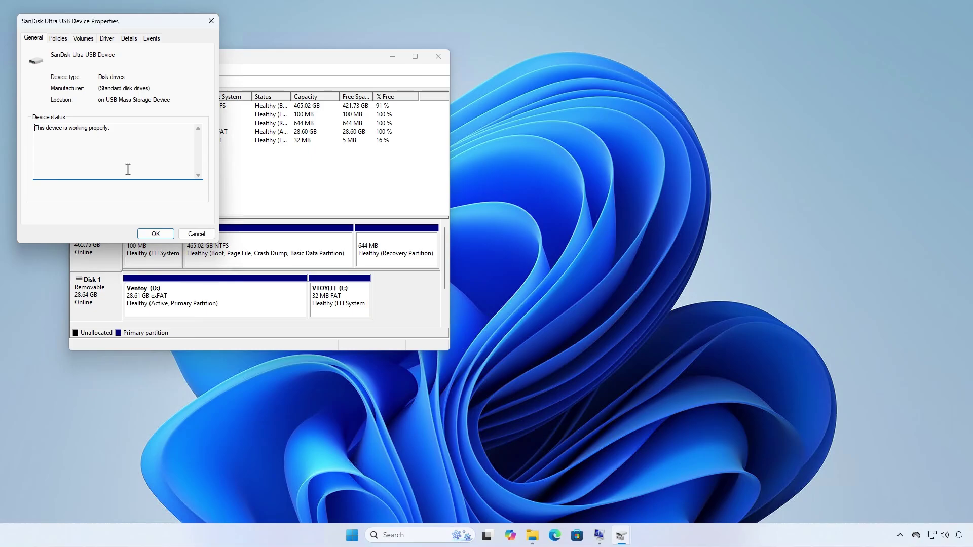
left_click(85, 38)
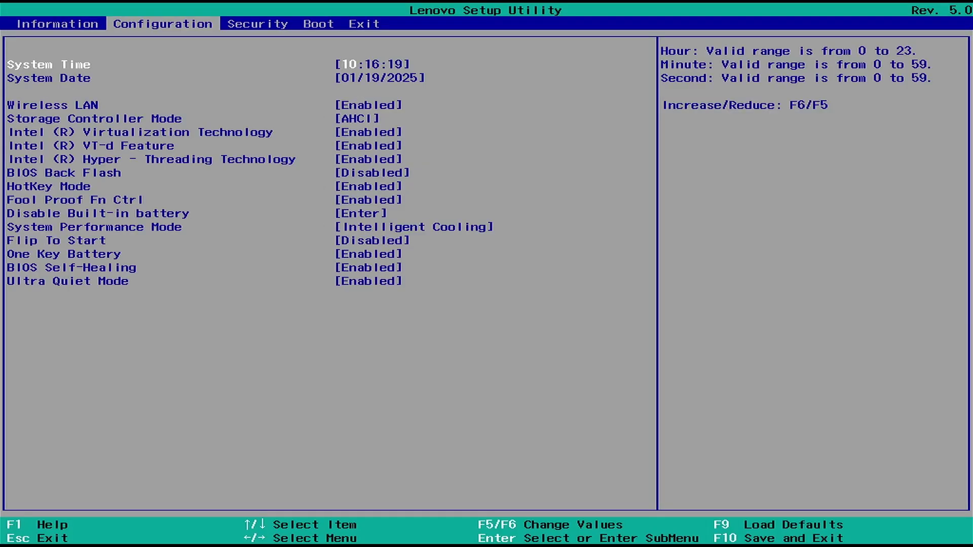
key("Right")
key("Right")
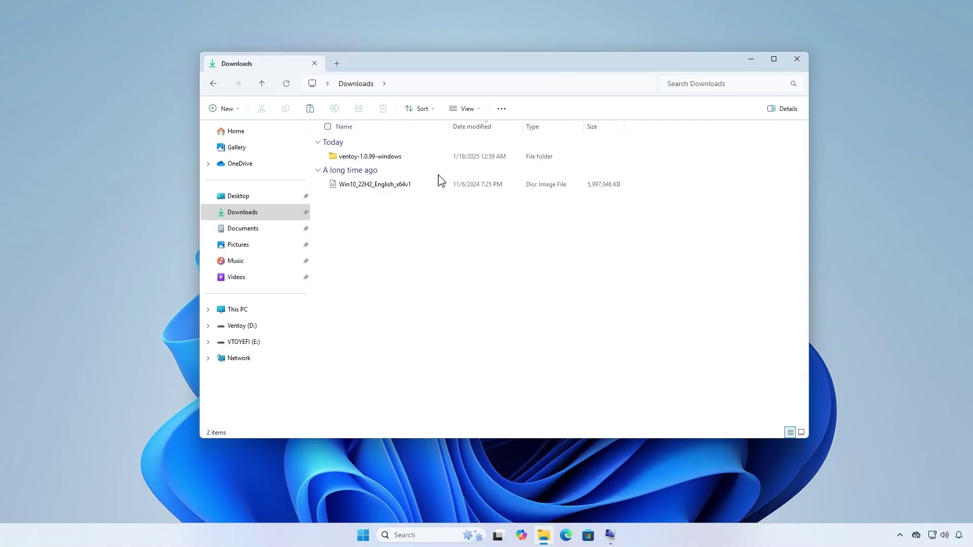
- Launch Ventoy2Disk from the ventoy-1.0.99-windows\ventoy-1.0.99 folder
double_click(415, 157)
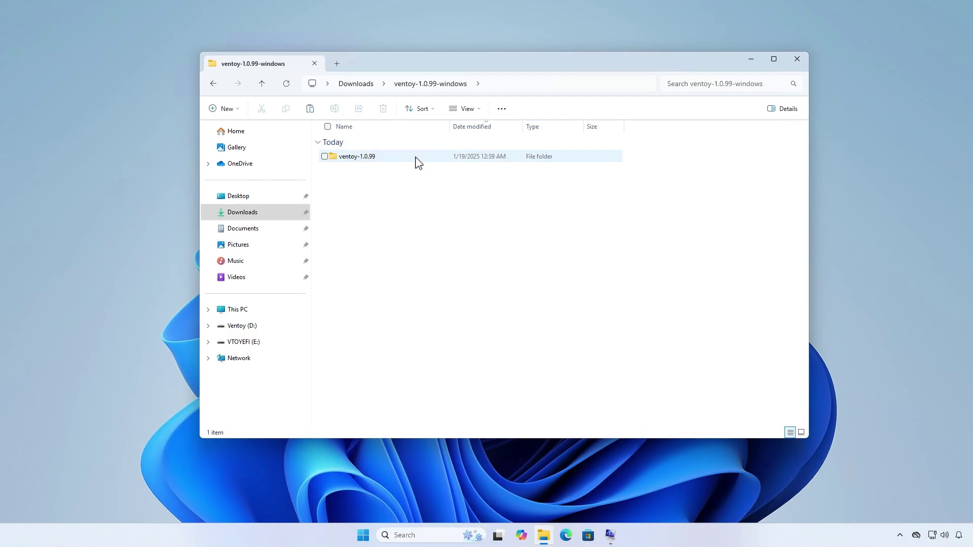
double_click(416, 158)
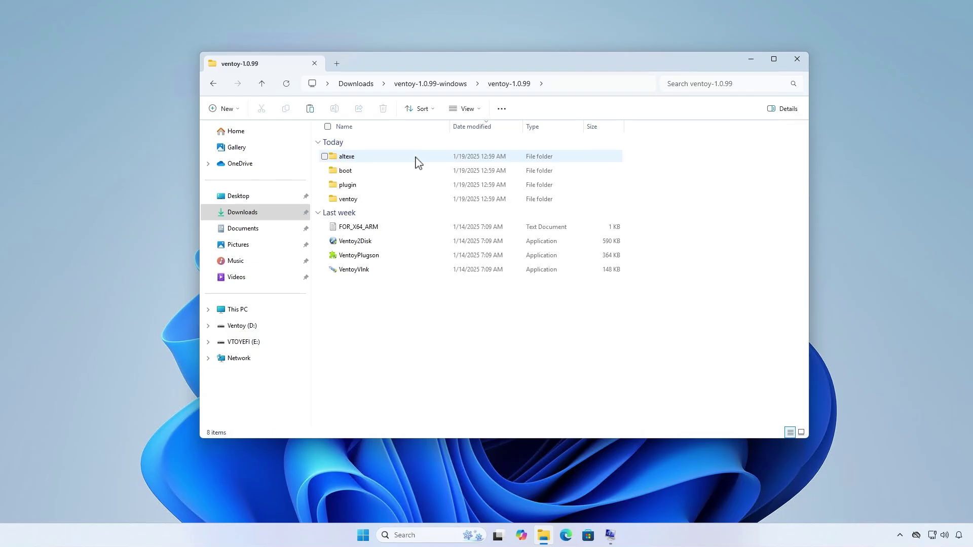
double_click(403, 242)
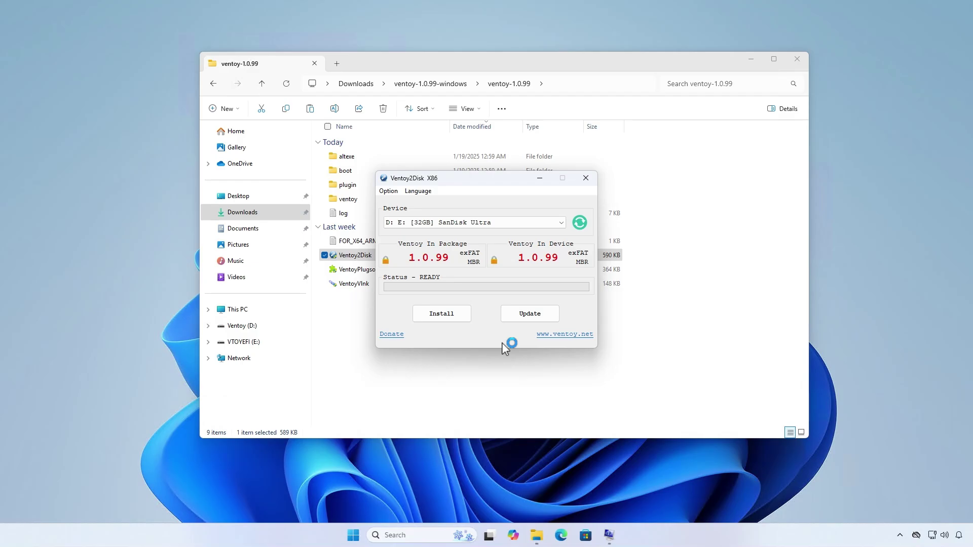
left_click(750, 60)
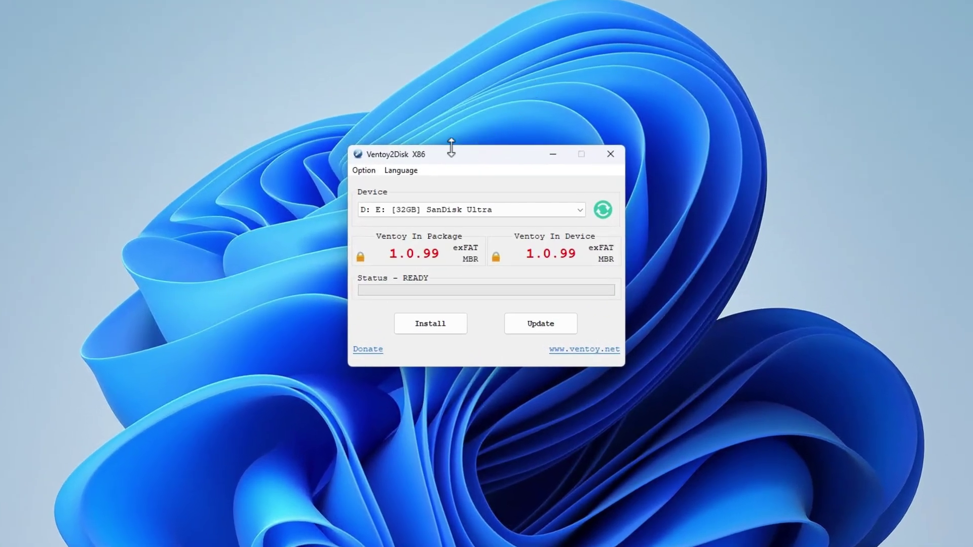
- Set Ventoy's partition style option from MBR to GPT
left_click(371, 172)
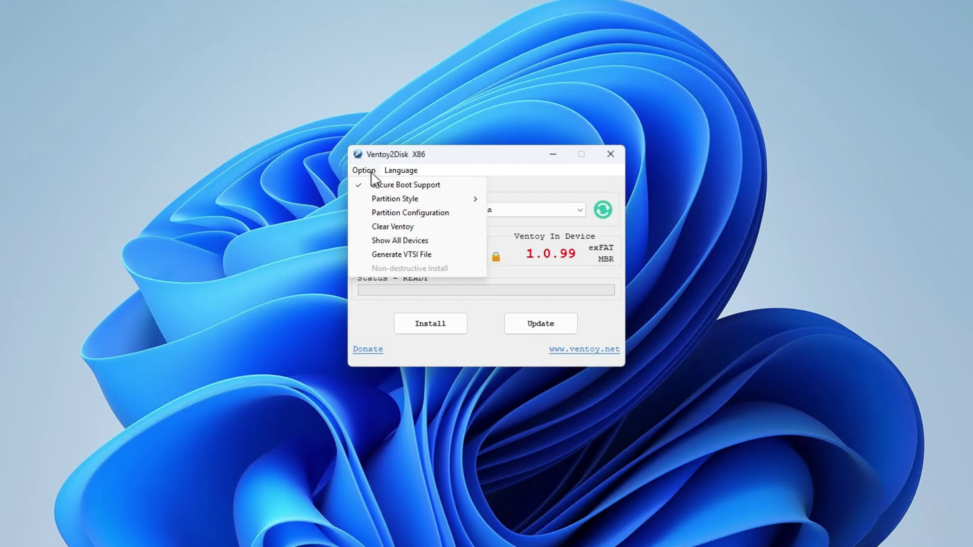
mouse_move(395, 205)
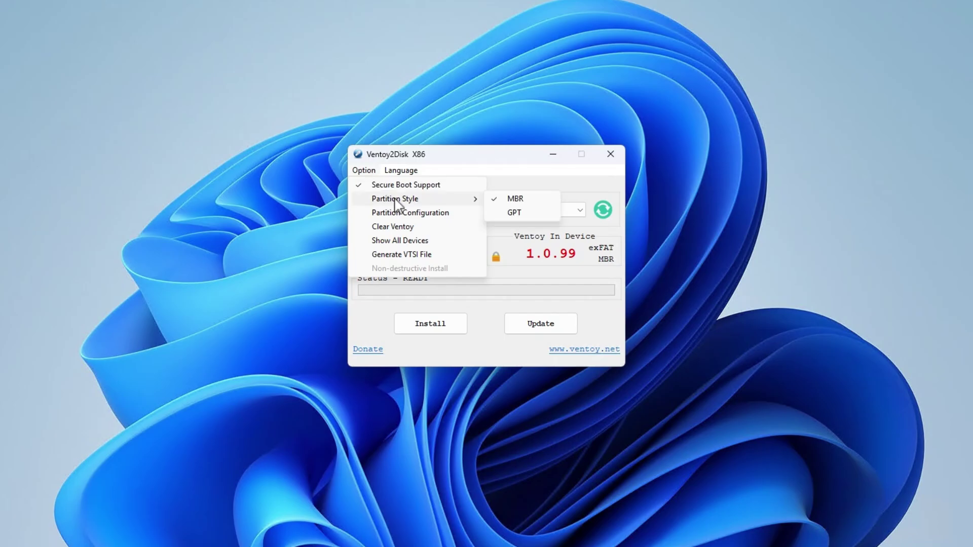
left_click(546, 214)
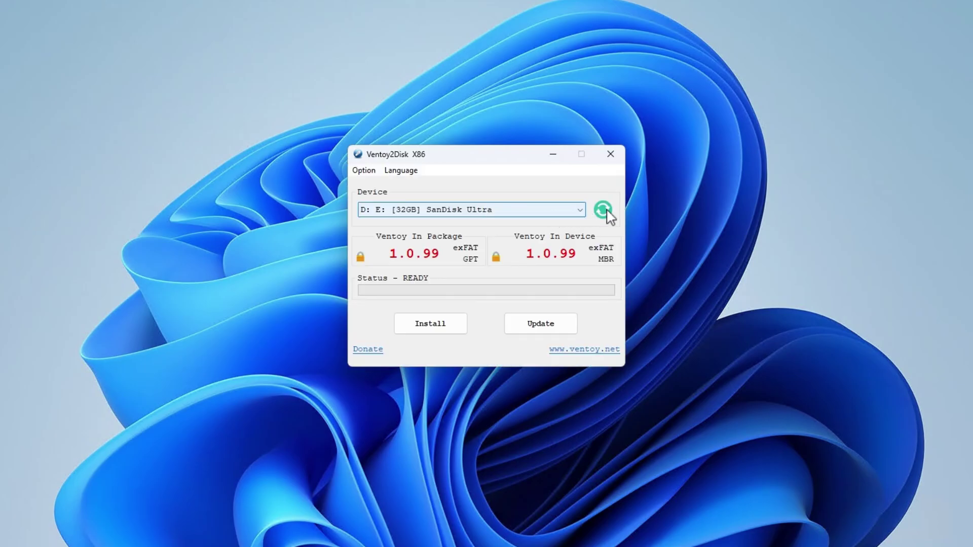
- Install Ventoy 1.0.99 with GPT on the SanDisk Ultra drive, confirming with YES, then close Ventoy2Disk
left_click(459, 329)
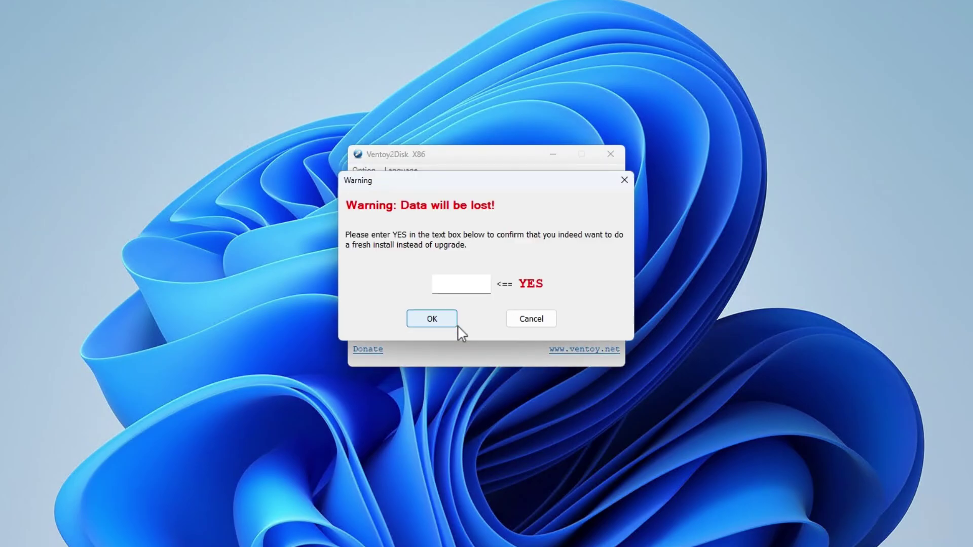
left_click(464, 286)
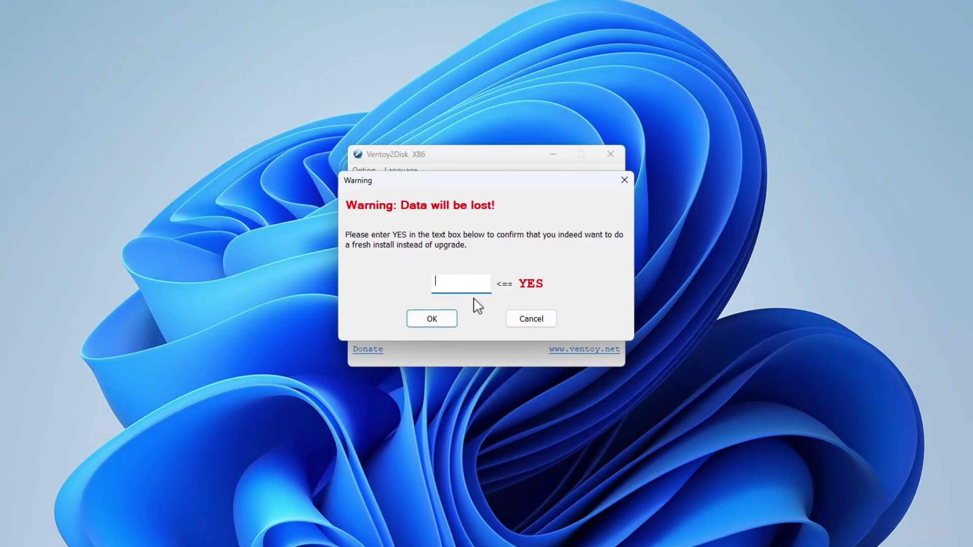
type("YES")
left_click(453, 324)
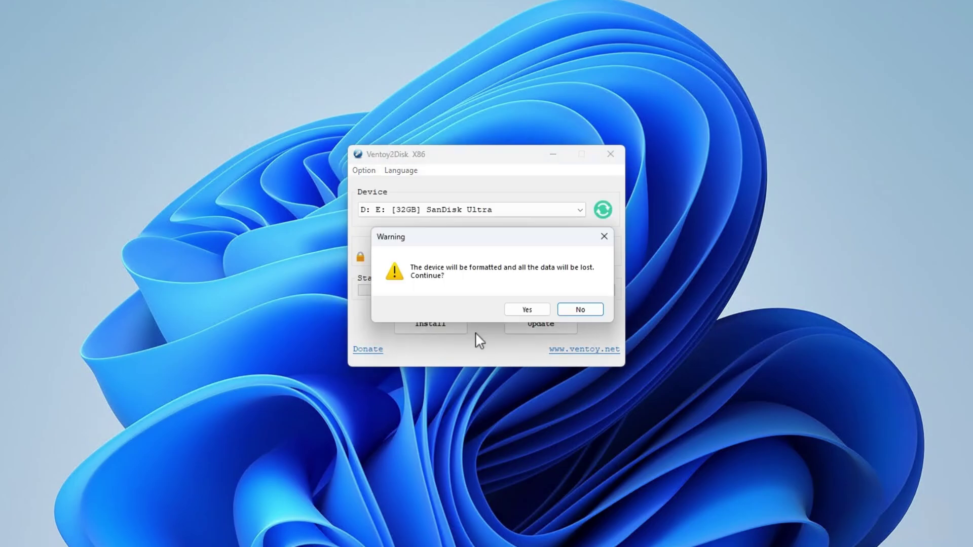
left_click(528, 312)
left_click(527, 310)
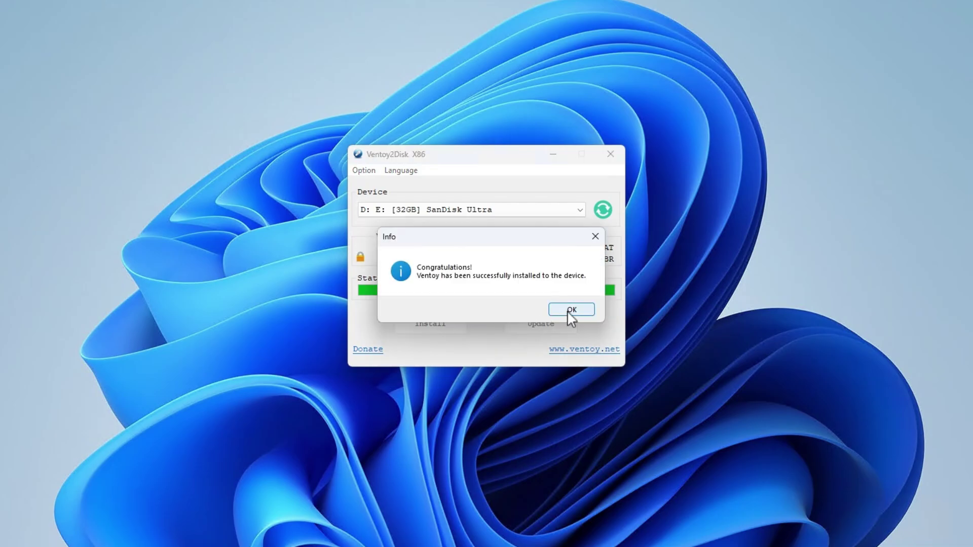
left_click(567, 310)
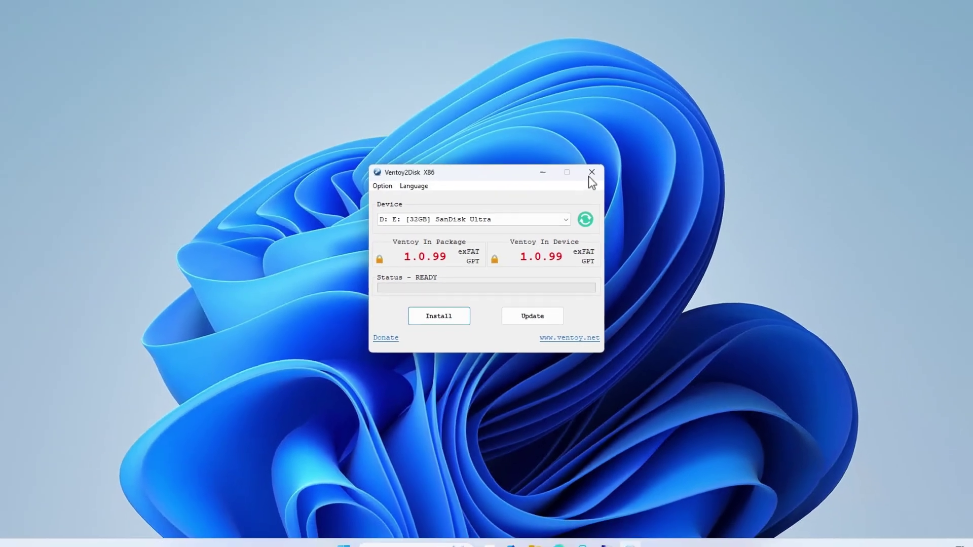
left_click(610, 154)
left_click(543, 535)
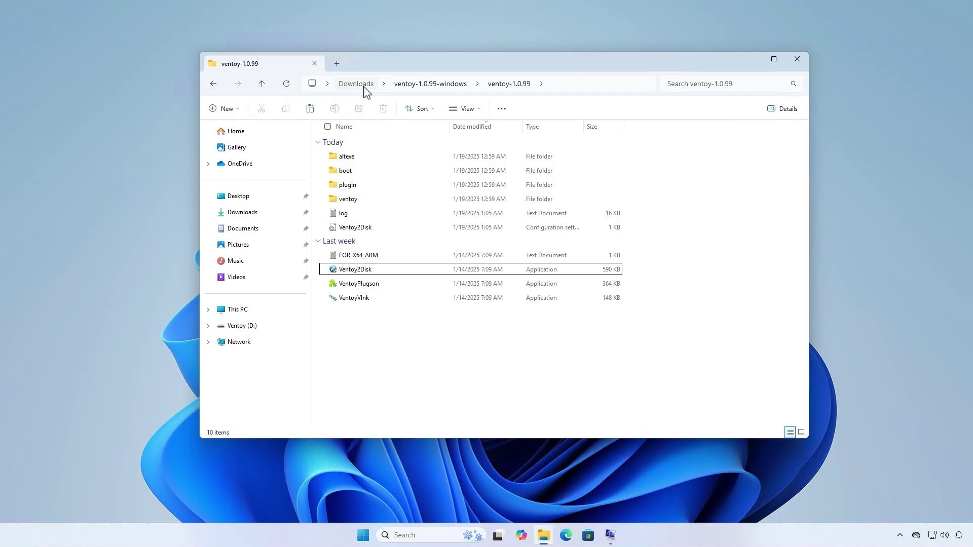
- Copy Win10_22H2_English_x64v1 from Downloads and paste it onto the Ventoy (D:) drive
left_click(365, 90)
left_click(403, 188)
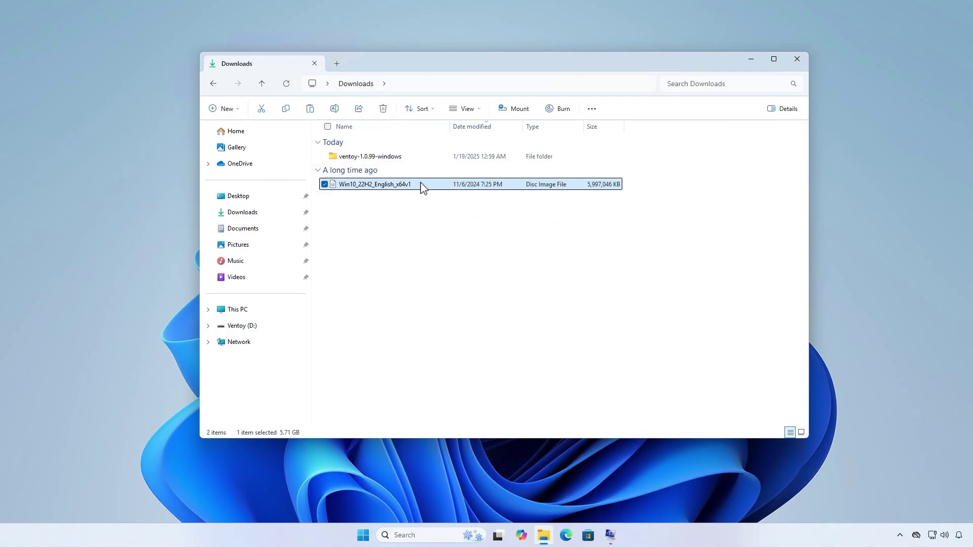
right_click(421, 185)
left_click(468, 200)
left_click(272, 310)
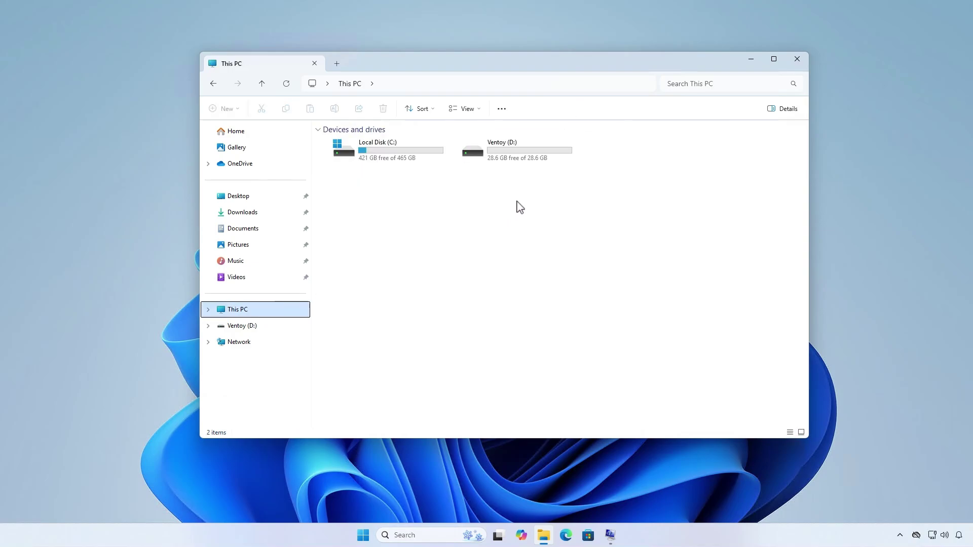
double_click(540, 161)
right_click(533, 248)
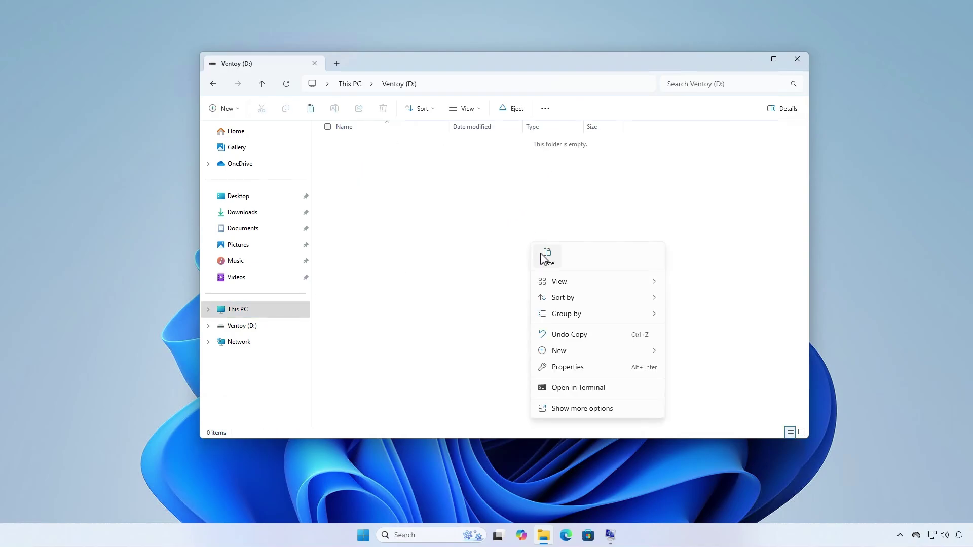
left_click(546, 259)
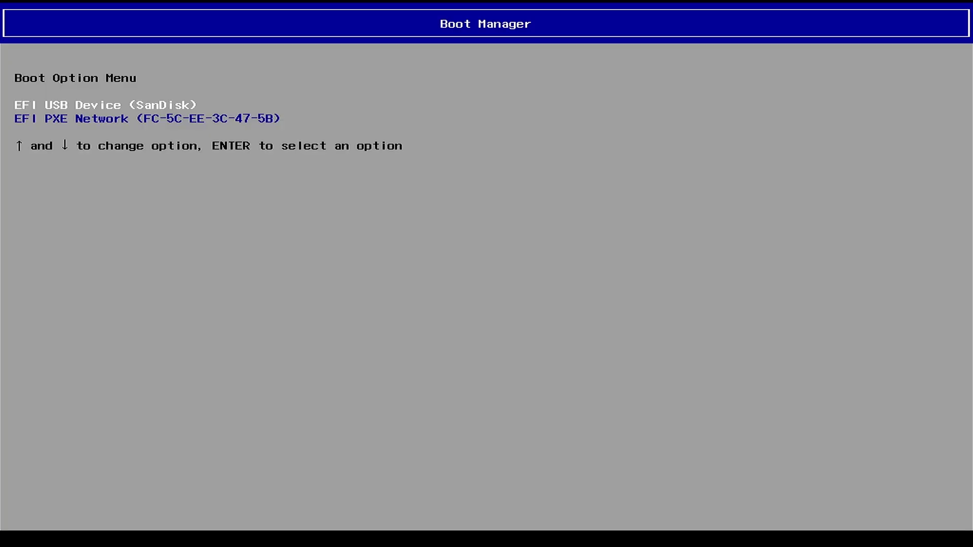
- Boot from the SanDisk USB, acknowledge the security violation, and enter MOK management
key("Return")
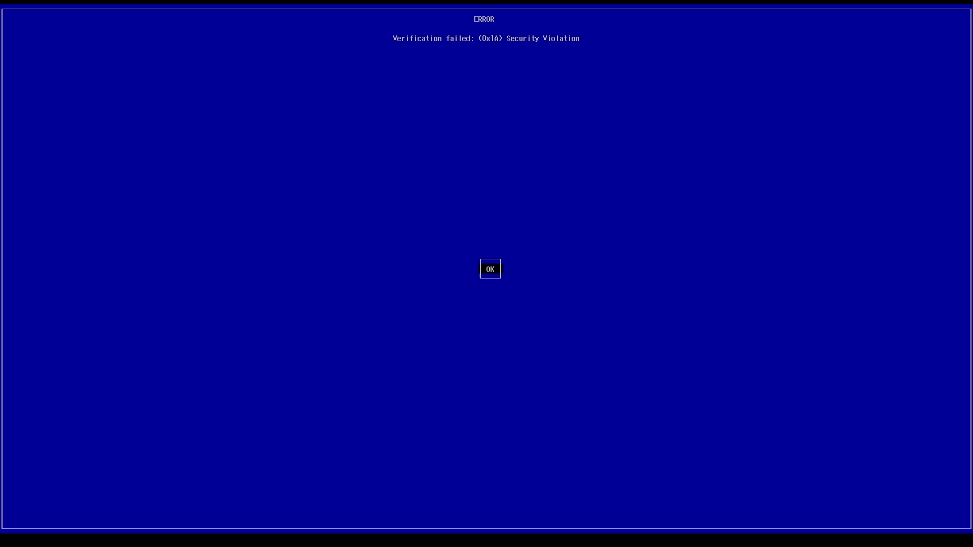
key("Return")
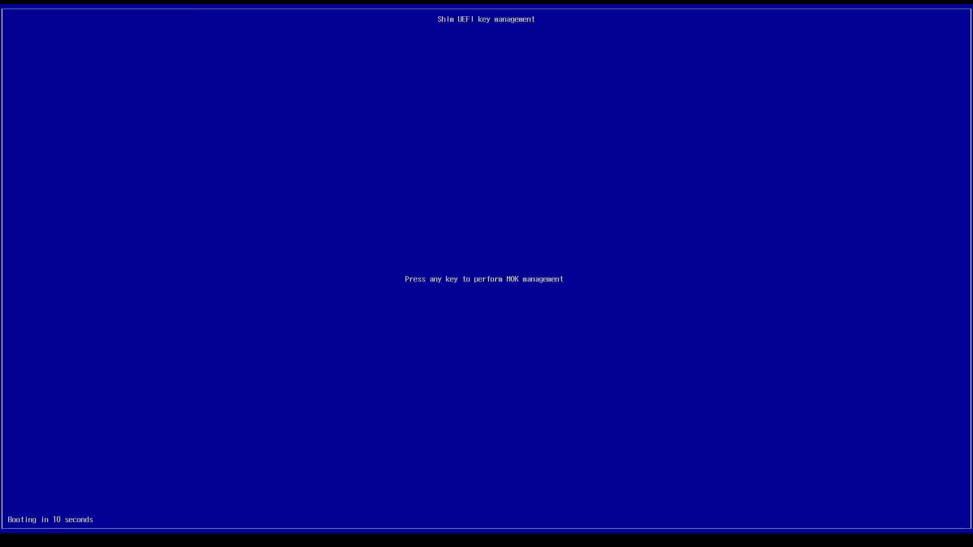
key("Return")
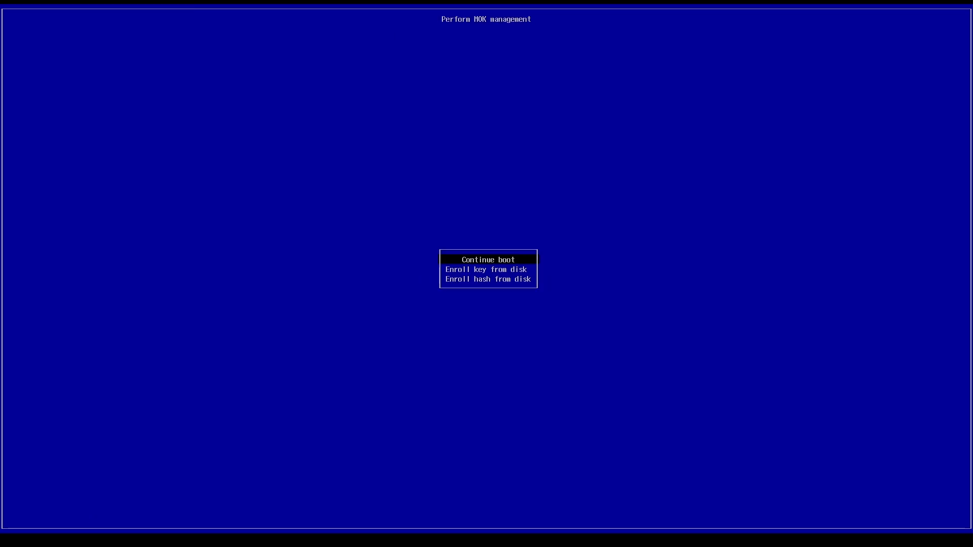
- Enroll ENROLL_THIS_KEY_IN_MOKMANAGER.cer from the VTOYEFI volume into the MOK database
key("Down")
key("Return")
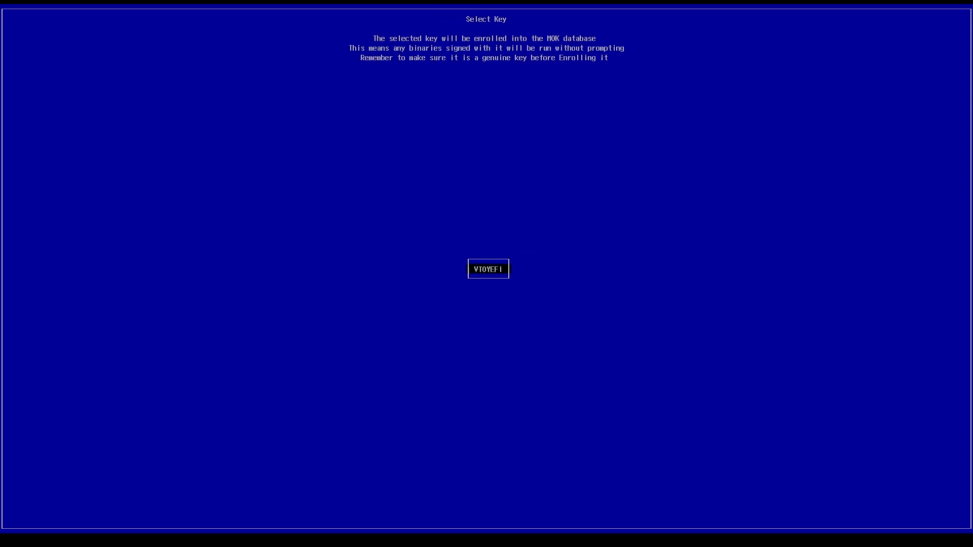
key("Return")
key("Down")
key("Down")
key("Down")
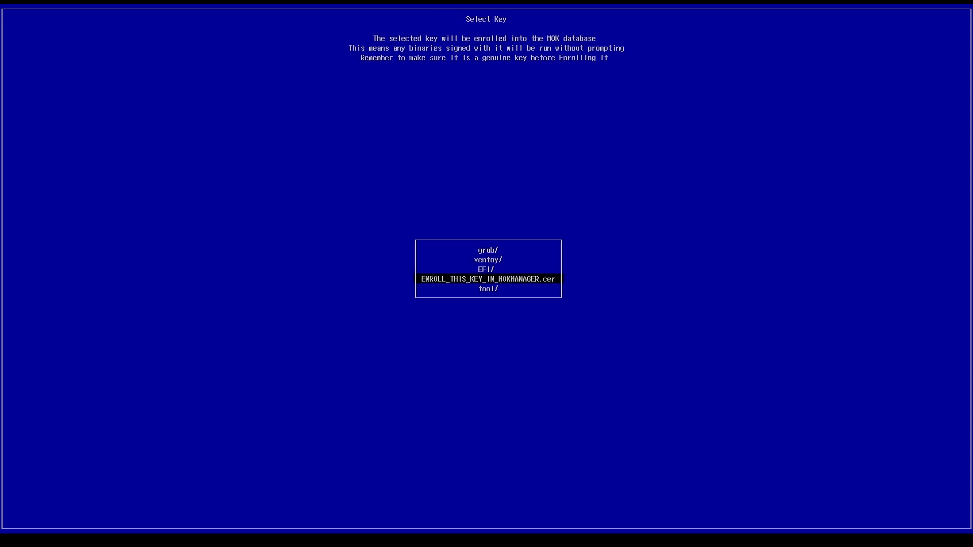
key("Return")
key("Down")
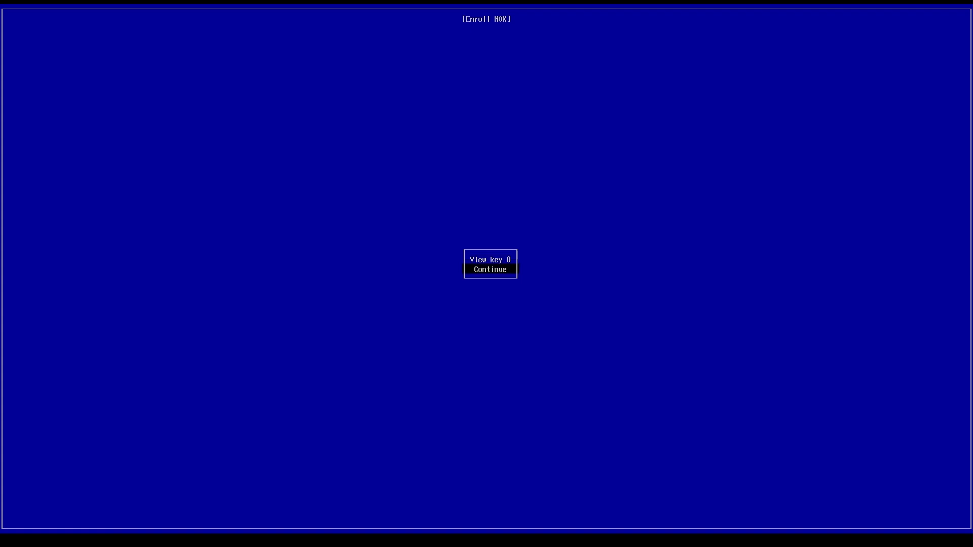
key("Return")
key("Down")
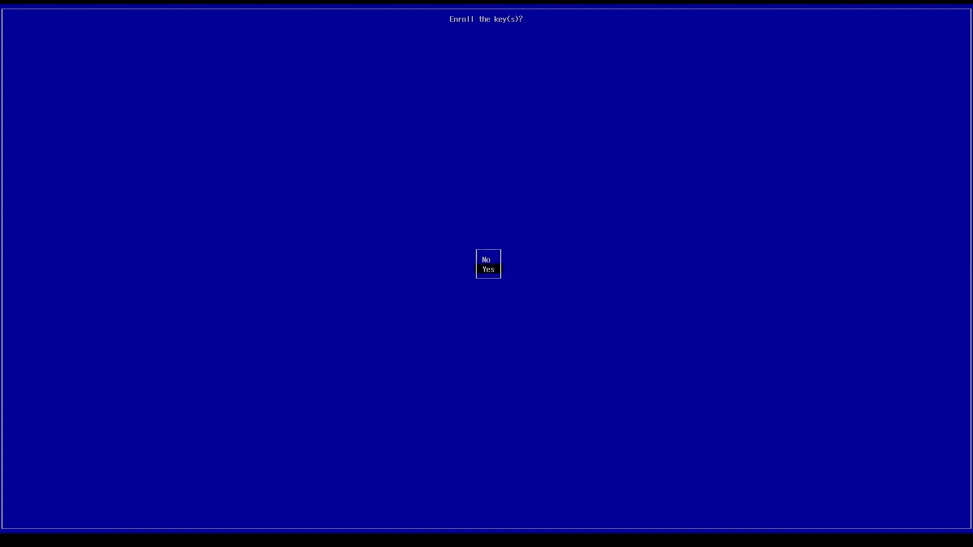
key("Return")
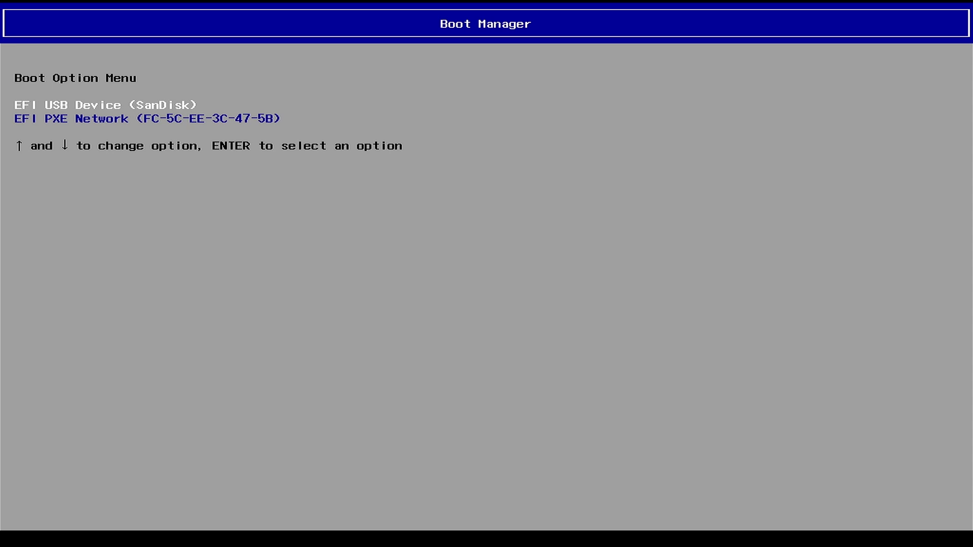
- Boot Windows Setup from the EFI USB device and start installing without a product key
key("Return")
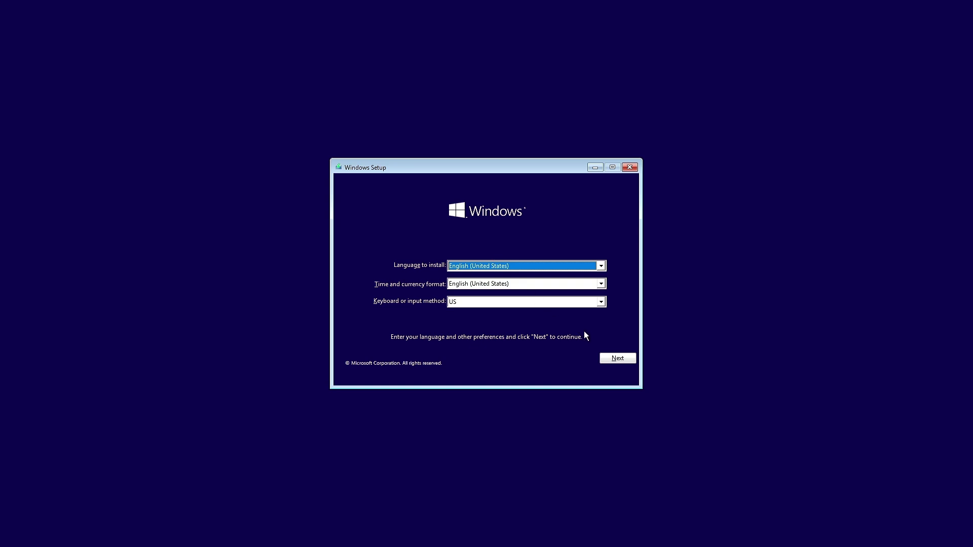
left_click(618, 359)
left_click(510, 280)
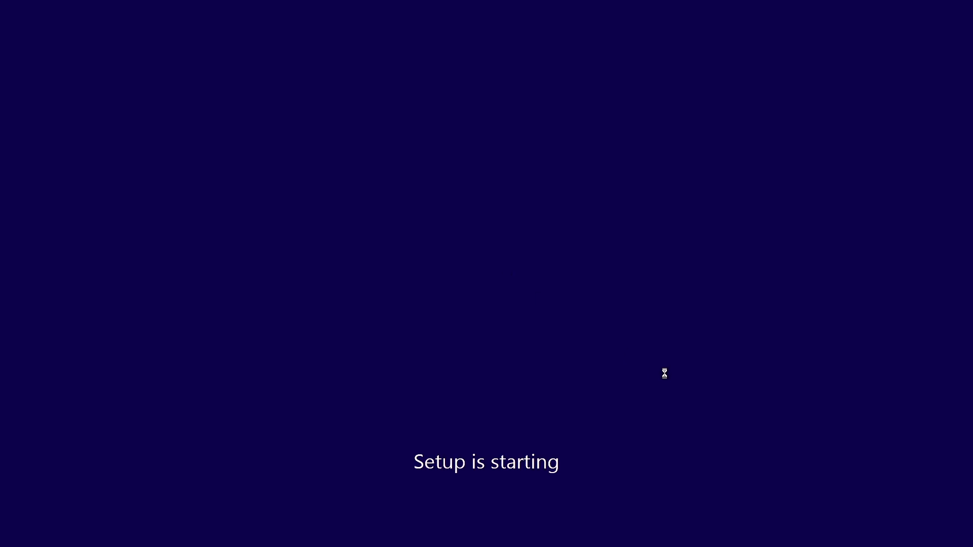
left_click(560, 361)
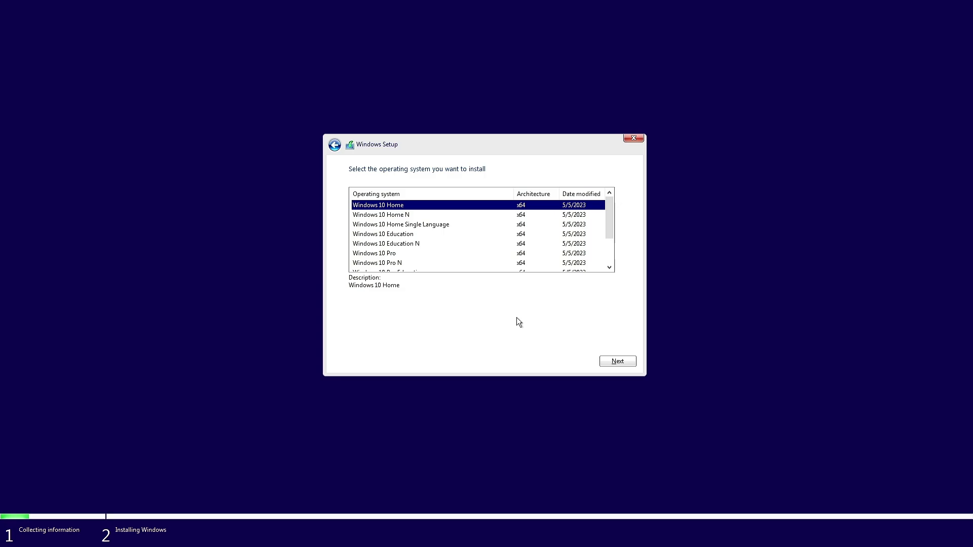
- Choose Windows 10 Pro, accept the license, and custom-install onto Drive 0's unallocated space
left_click(401, 254)
left_click(618, 361)
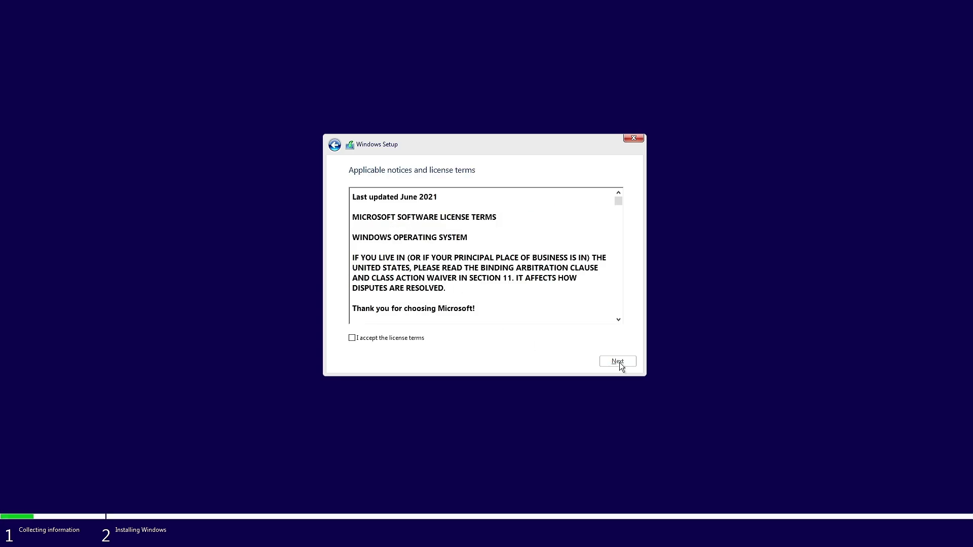
left_click(407, 338)
left_click(609, 361)
left_click(538, 287)
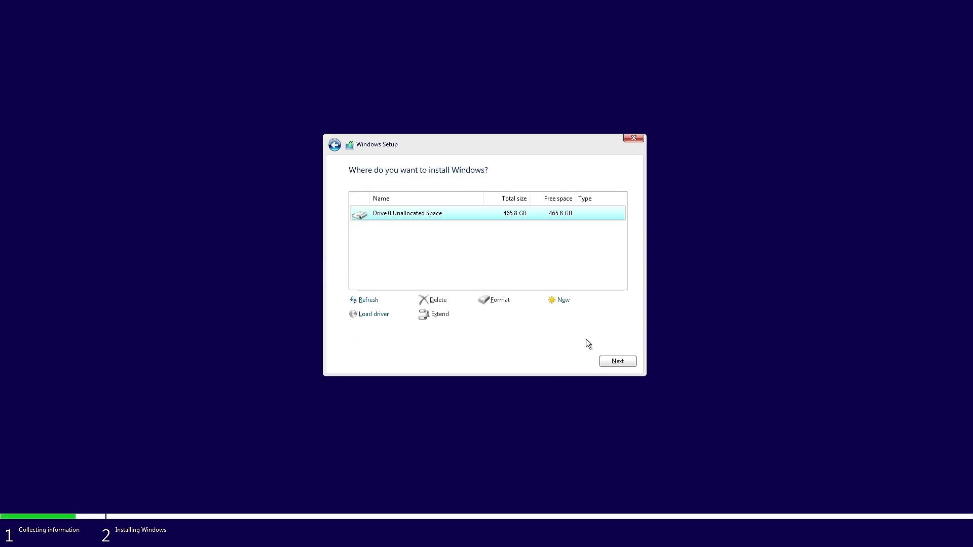
left_click(613, 361)
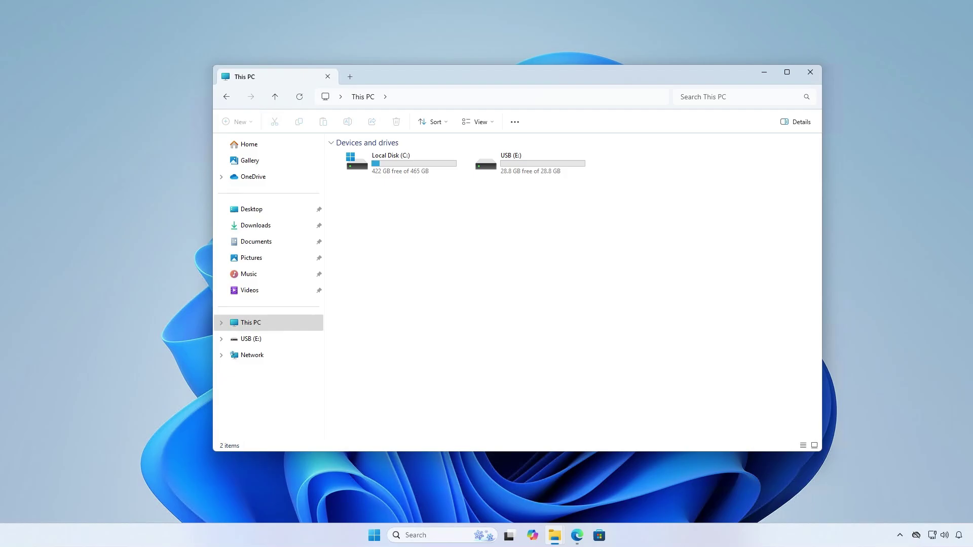
- Download rufus-4.6.exe from the Rufus downloads page in Edge and run it
left_click(764, 72)
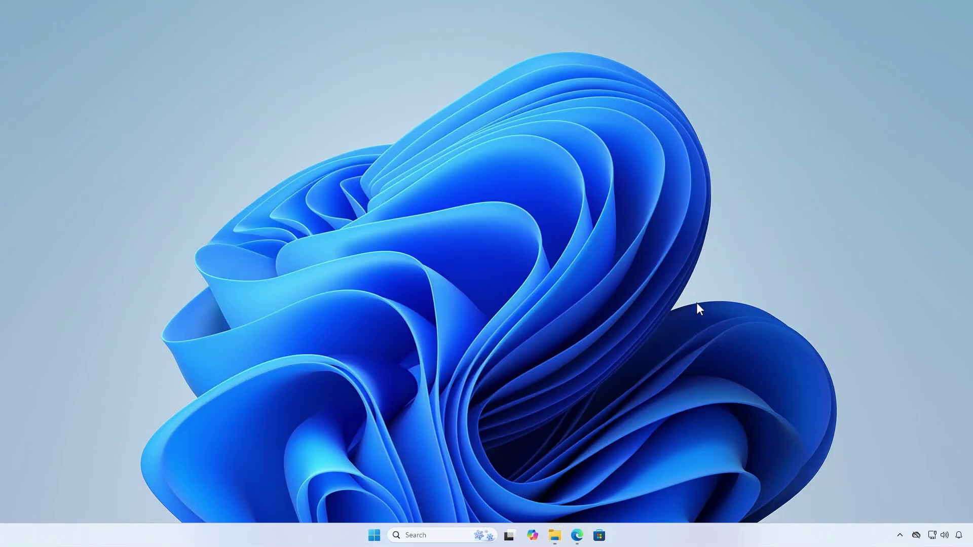
left_click(578, 535)
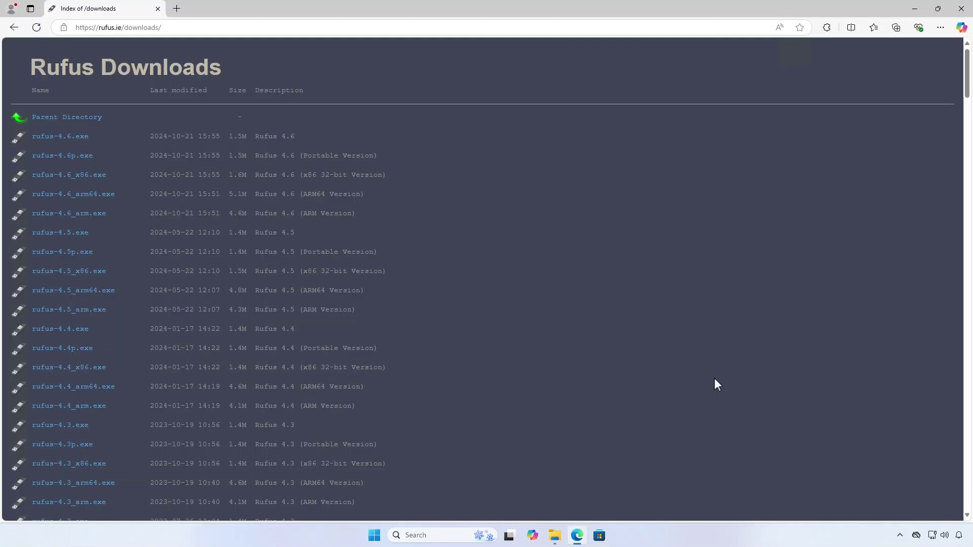
left_click(85, 141)
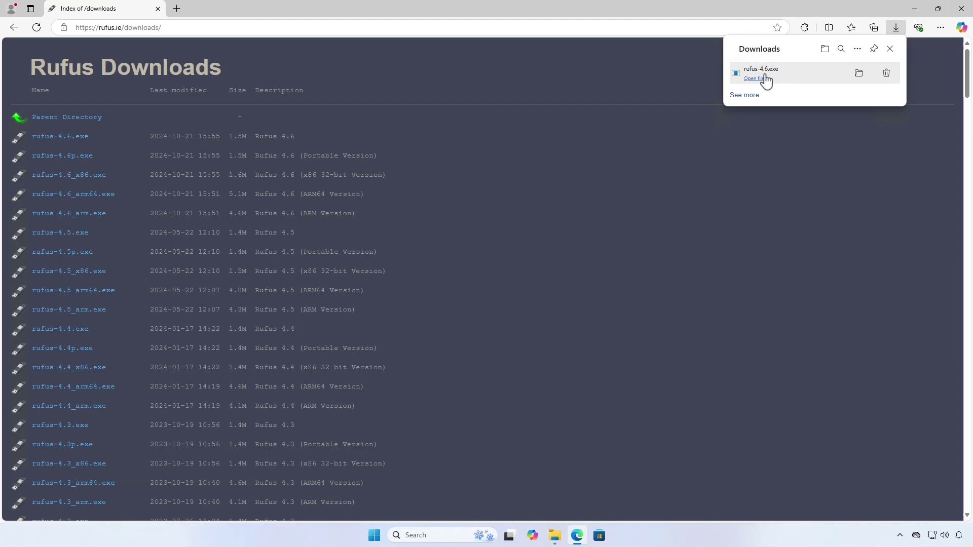
left_click(764, 79)
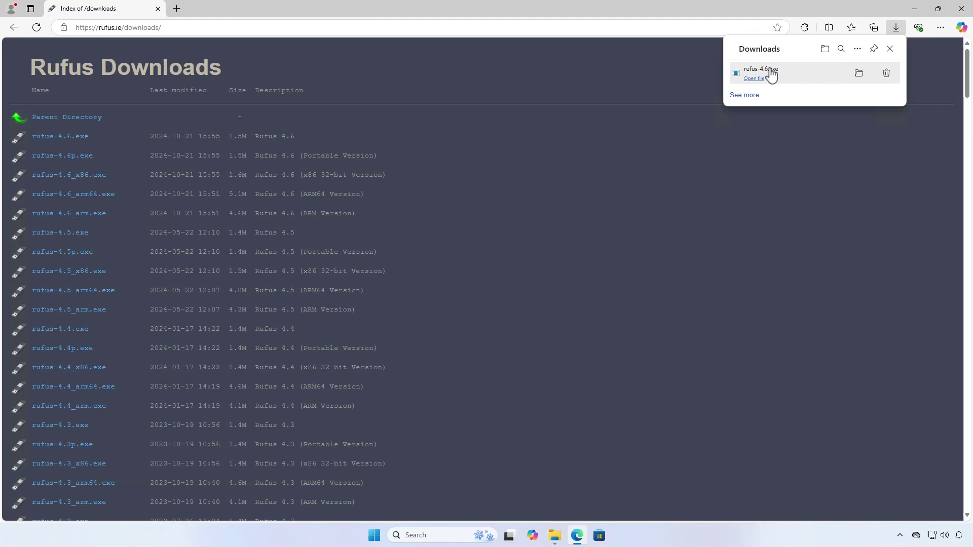
left_click(914, 8)
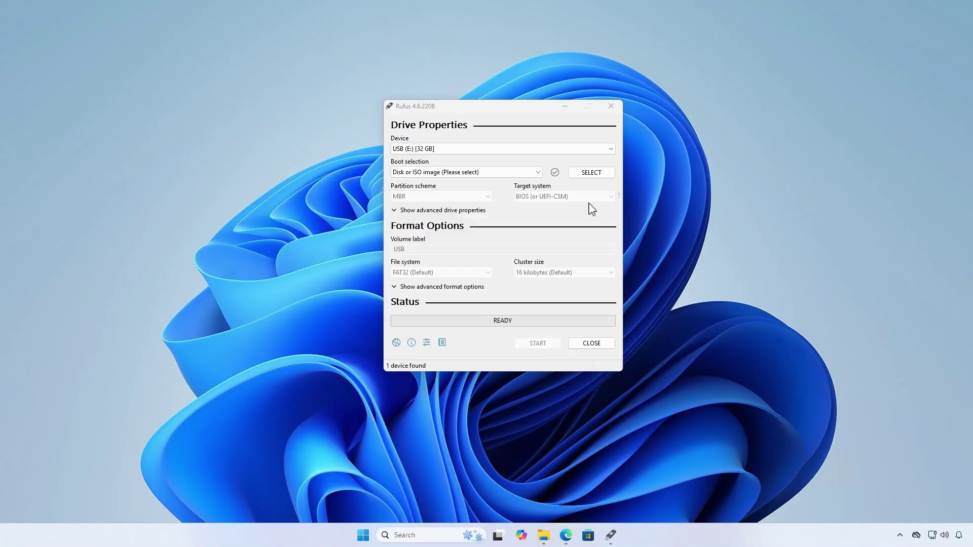
- Load Win10_22H2_English_x64v1.iso into Rufus with GPT as the partition scheme
left_click(590, 175)
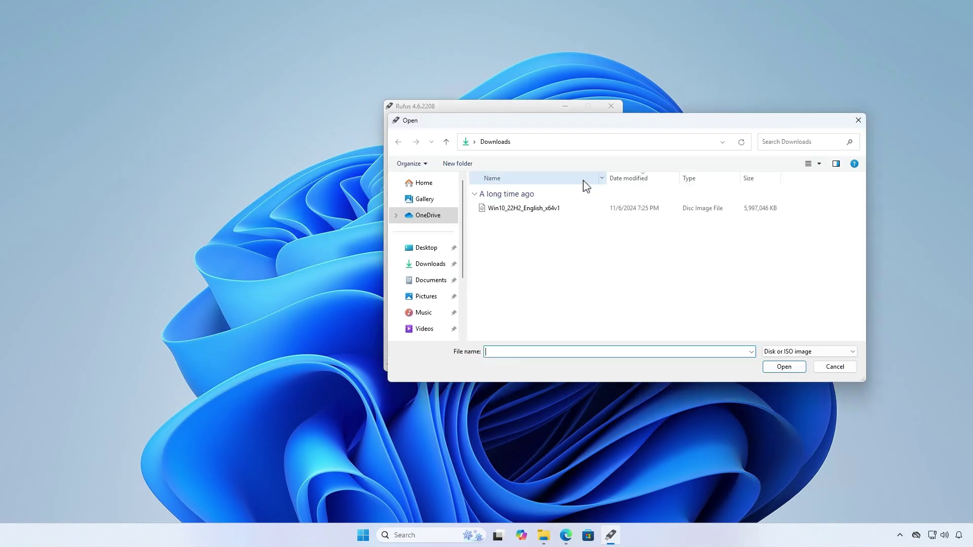
left_click(563, 210)
left_click(770, 366)
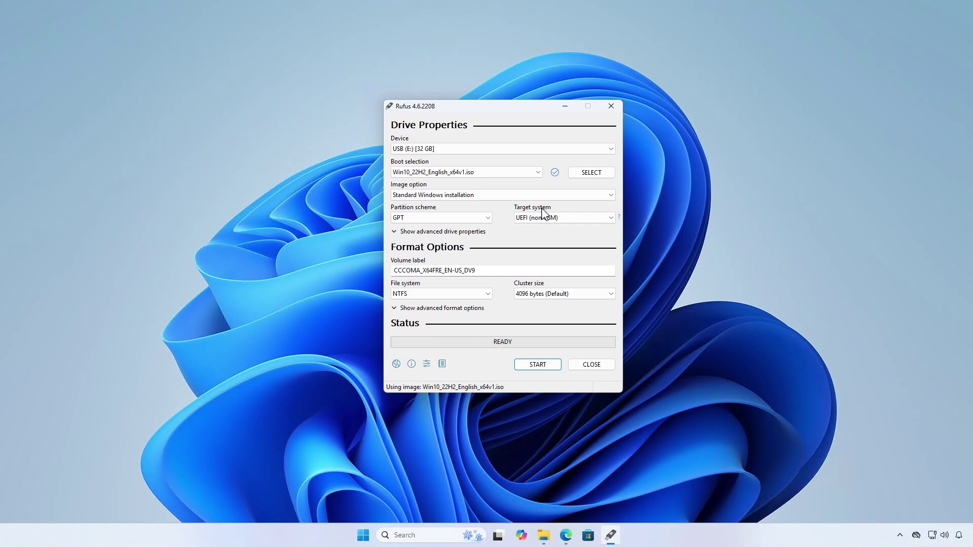
left_click(464, 219)
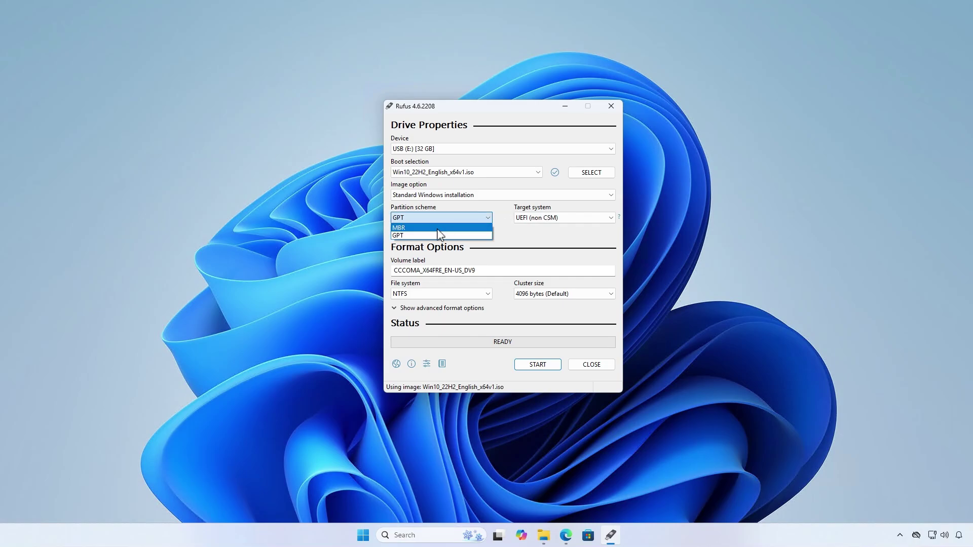
left_click(479, 235)
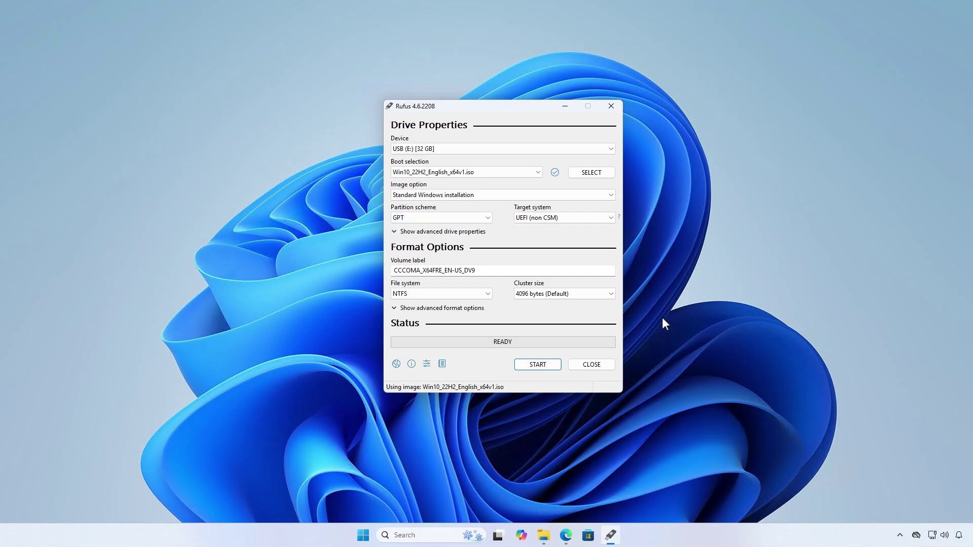
- Start writing the image, keeping customization defaults and confirming the USB data erase
left_click(554, 365)
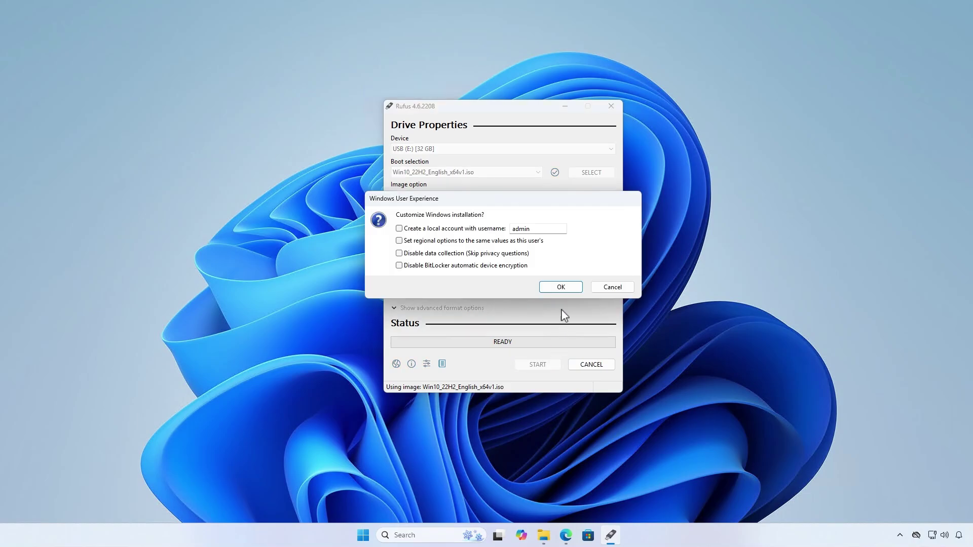
left_click(561, 287)
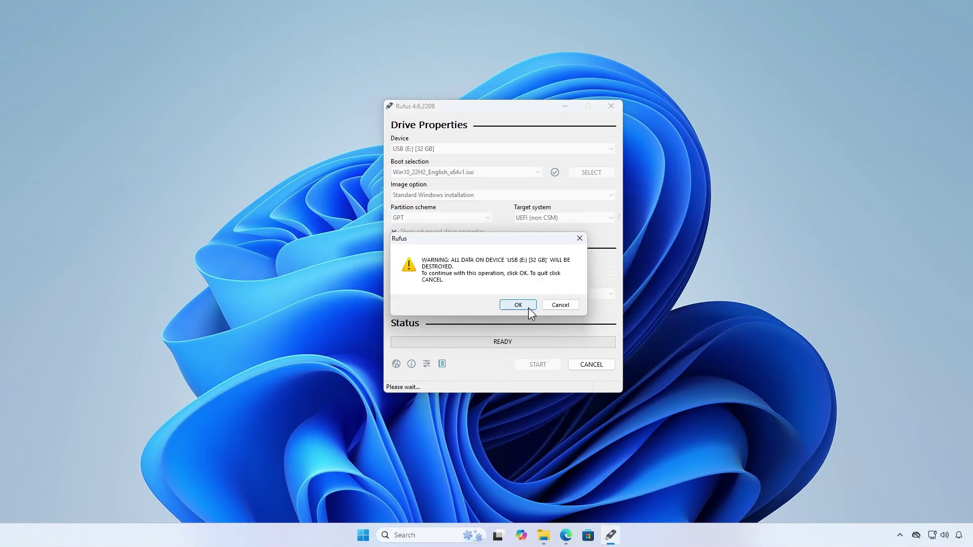
left_click(528, 305)
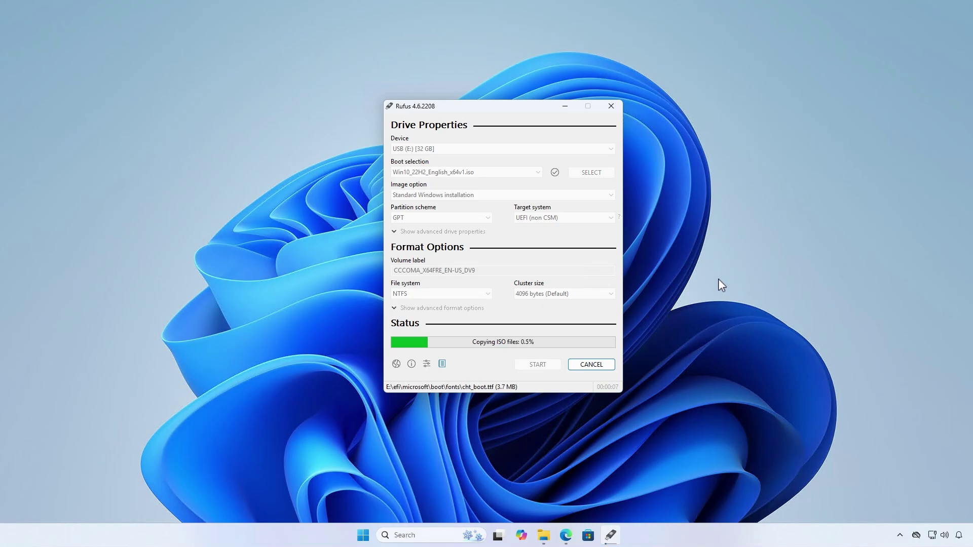
- Check Disk 1 (Kingston DataTraveler USB) properties in Disk Management, confirming GUID Partition Table (GPT)
right_click(363, 535)
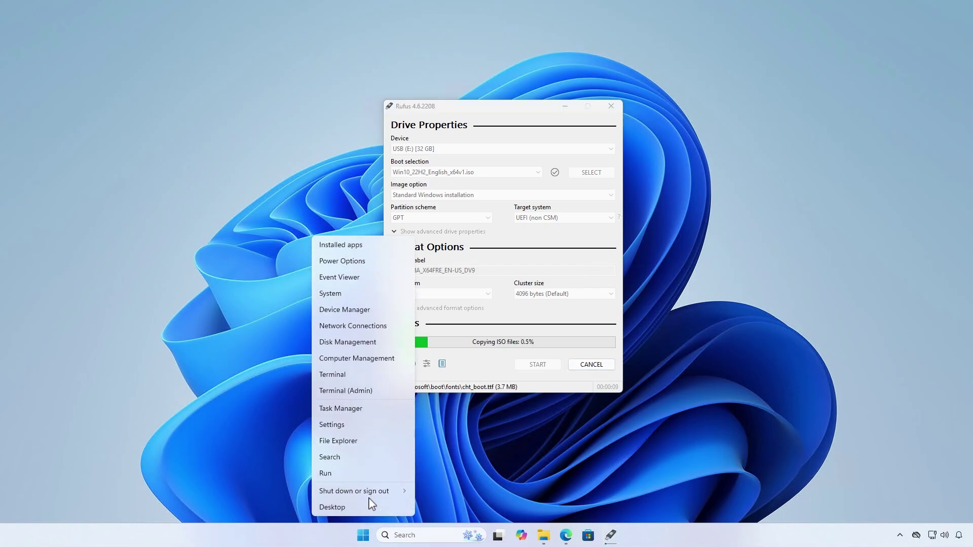
left_click(367, 342)
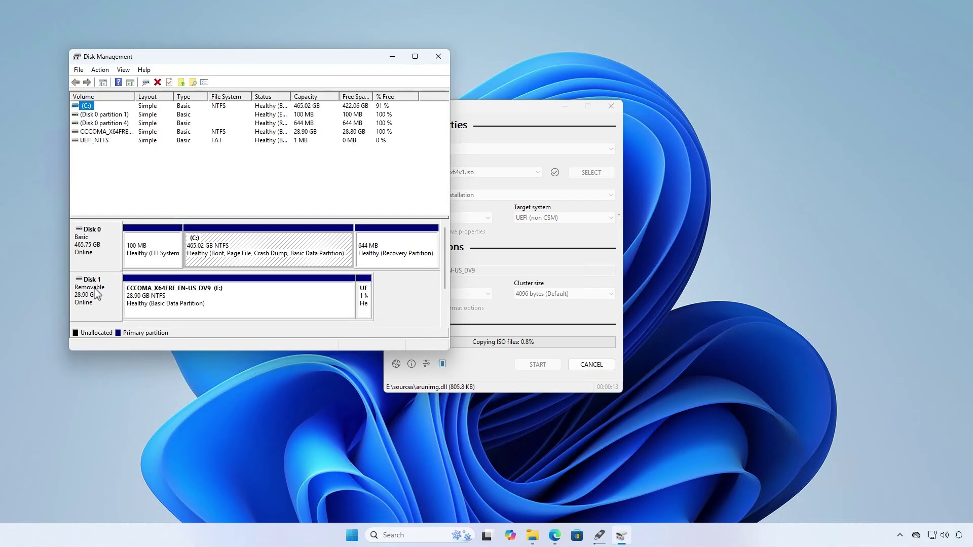
right_click(96, 298)
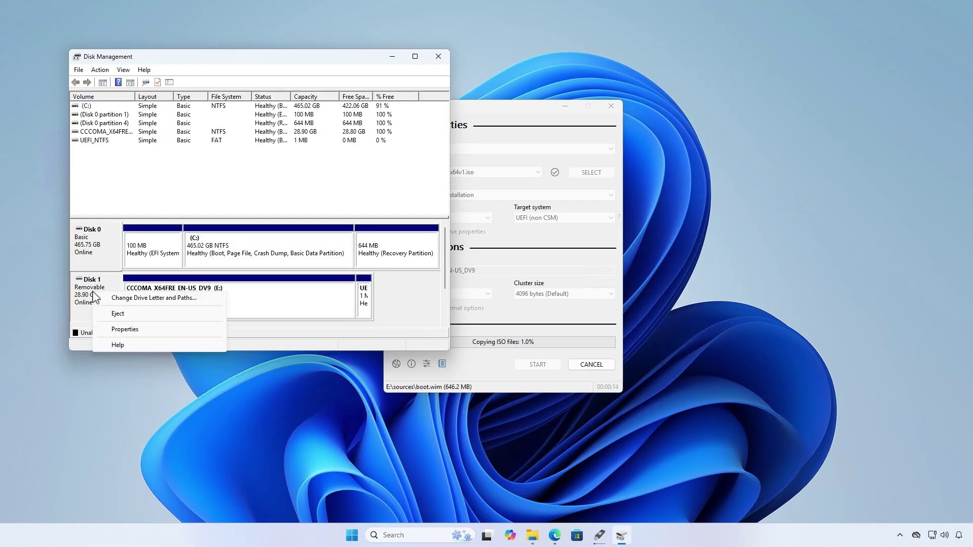
left_click(131, 331)
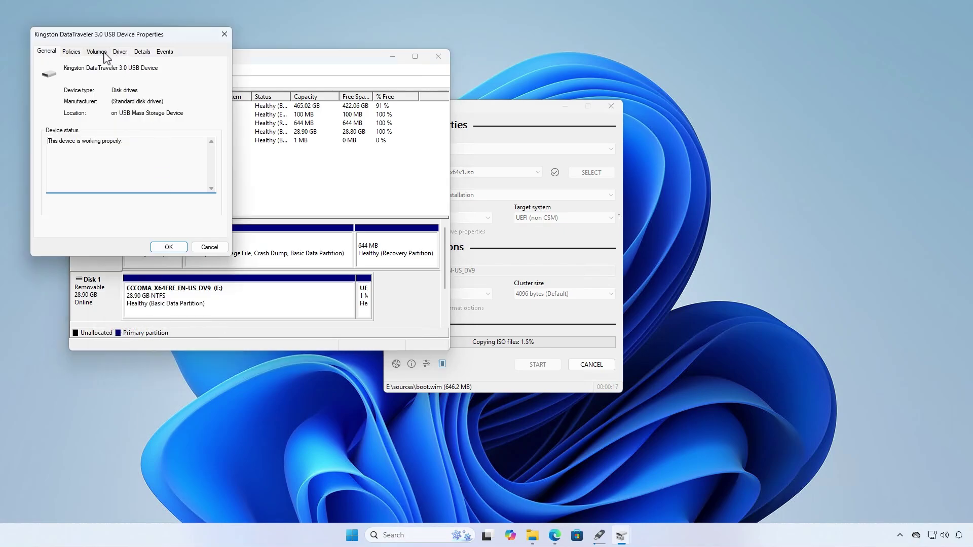
left_click(96, 52)
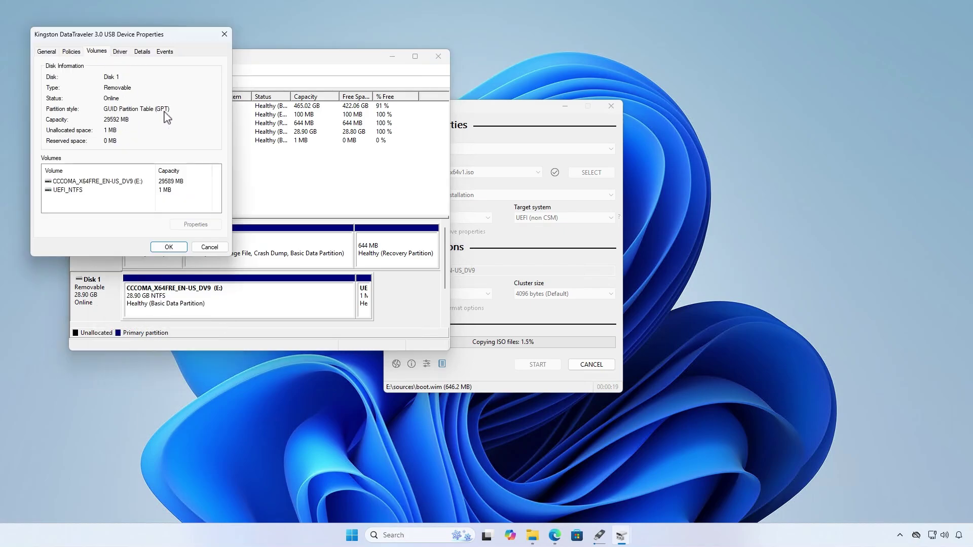